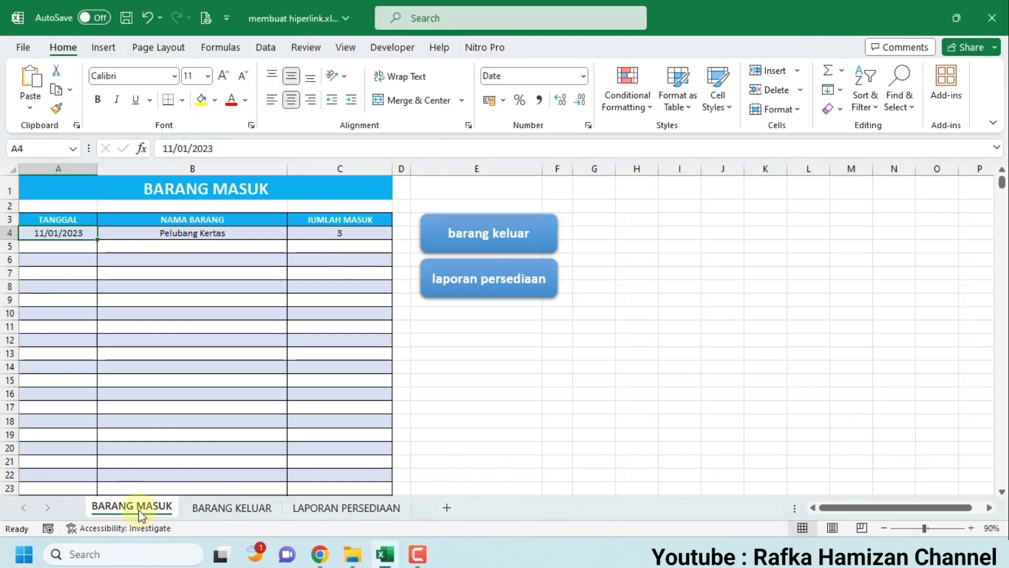
Step: Switch between the BARANG KELUAR, LAPORAN PERSEDIAAN and BARANG MASUK sheets using the tabs
{"action": "left_click", "coordinate": [217, 509]}
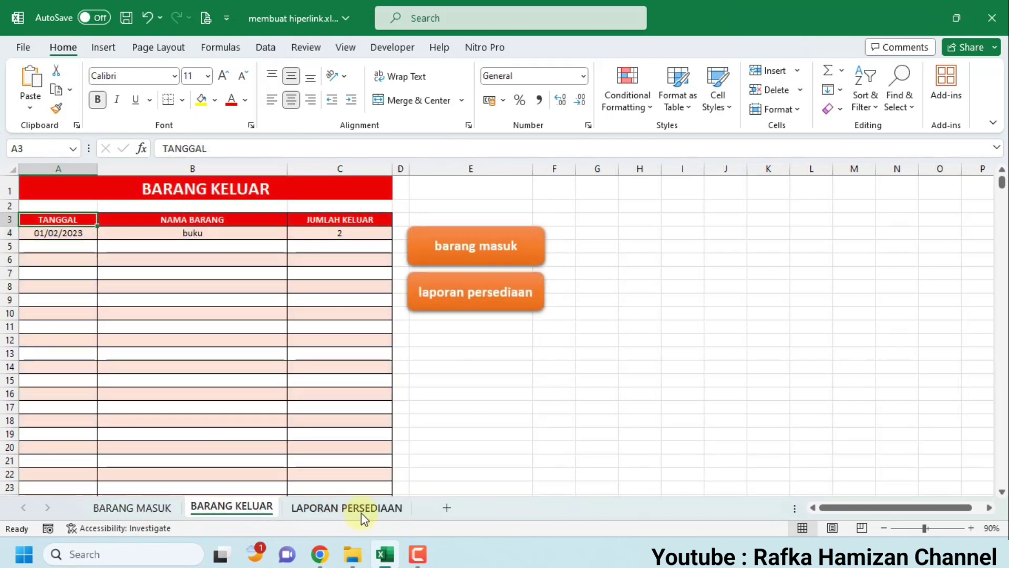
{"action": "left_click", "coordinate": [361, 510]}
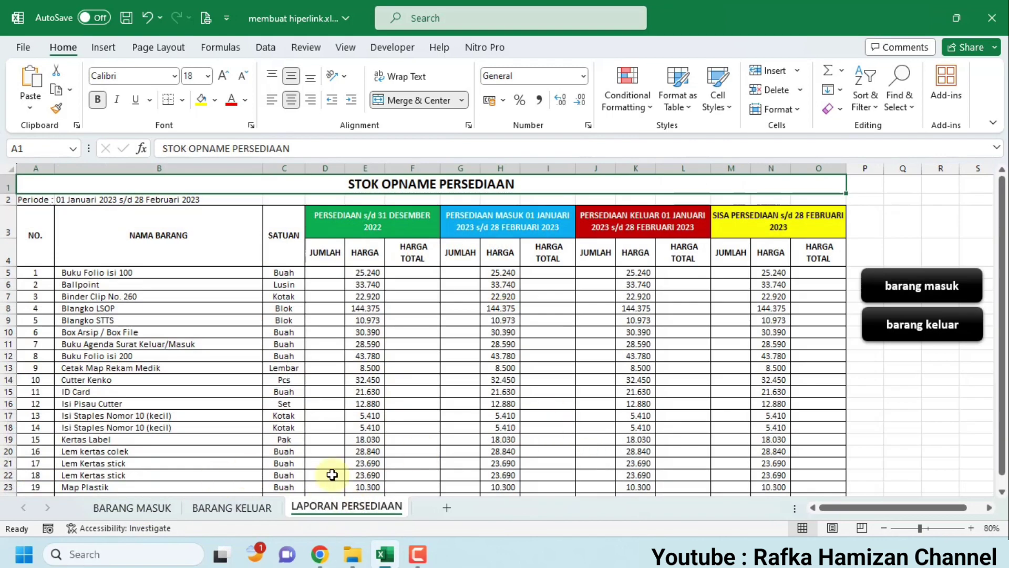
{"action": "left_click", "coordinate": [142, 508]}
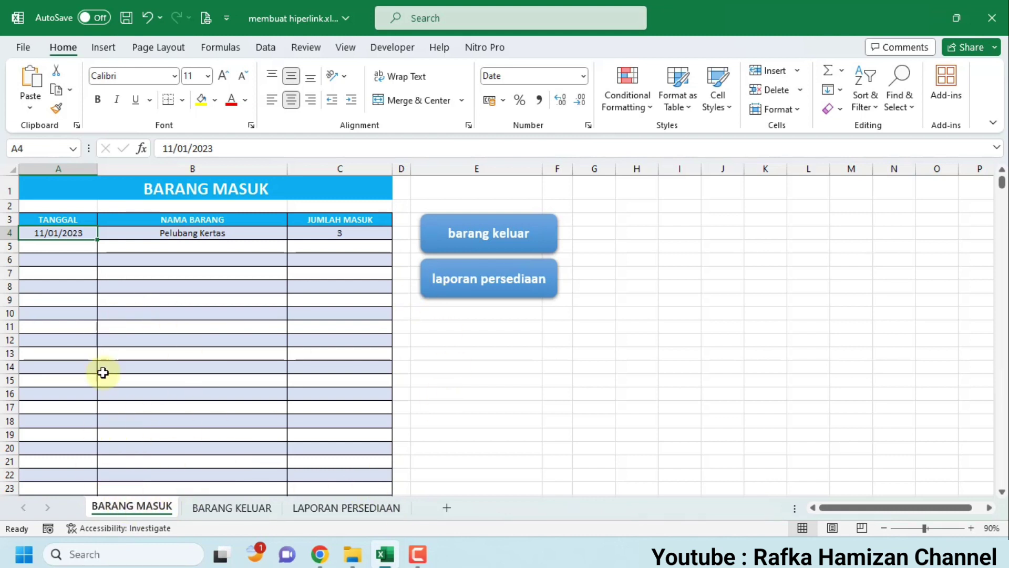
{"action": "left_click", "coordinate": [322, 511]}
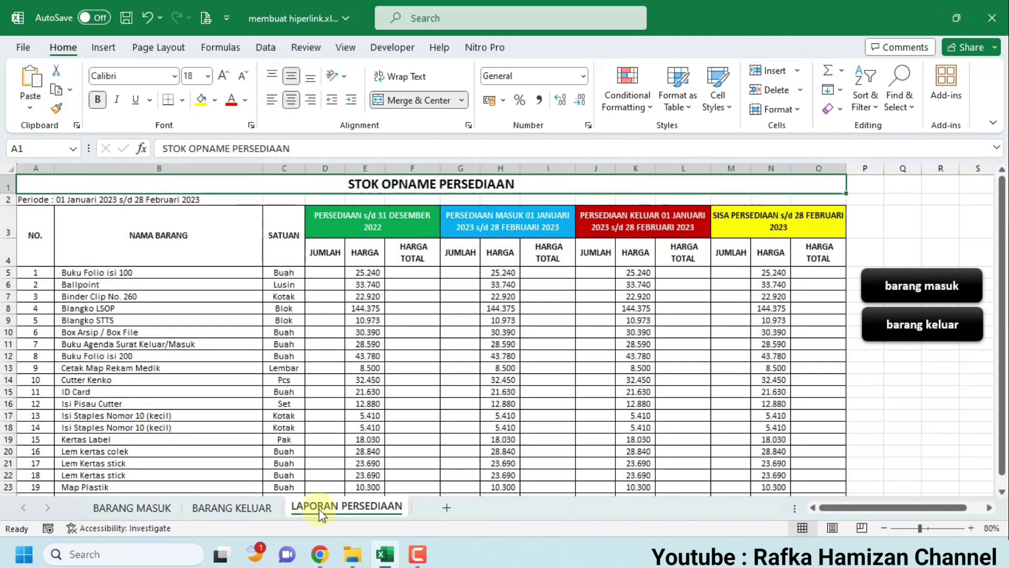
{"action": "left_click", "coordinate": [133, 508]}
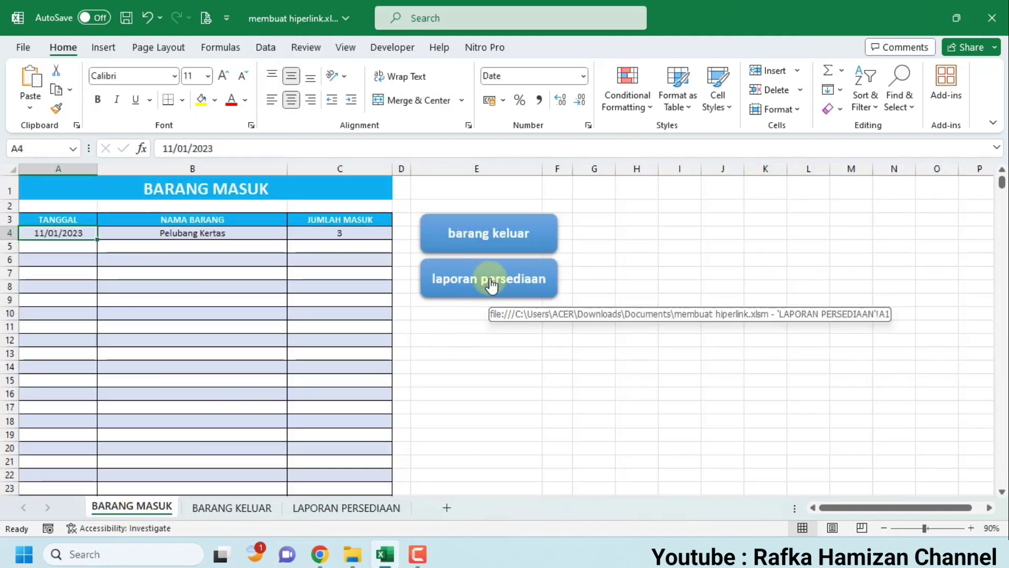
Step: Test the laporan persediaan, barang masuk and barang keluar link buttons, then return to BARANG MASUK
{"action": "left_click", "coordinate": [471, 300]}
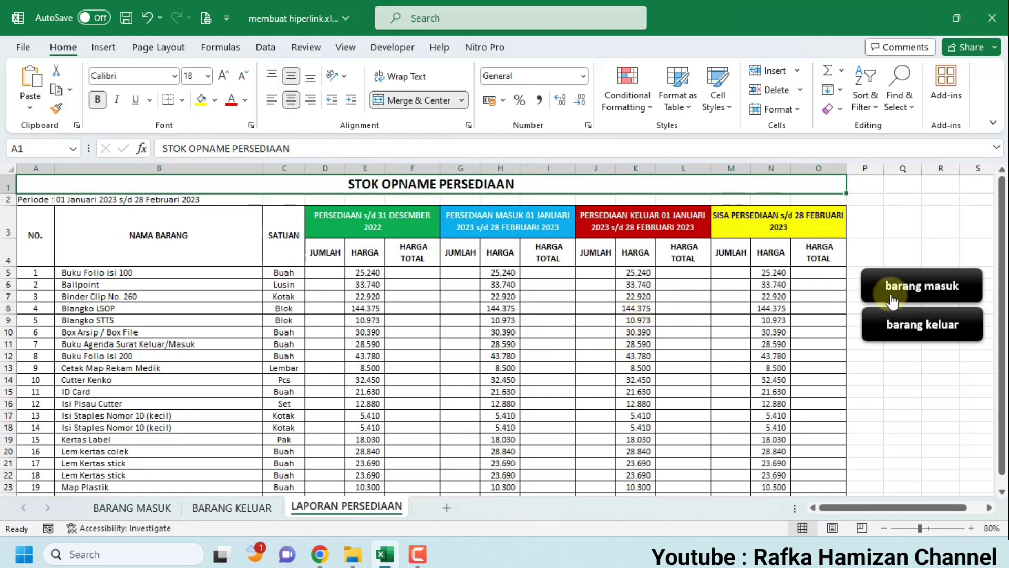
{"action": "left_click", "coordinate": [914, 280]}
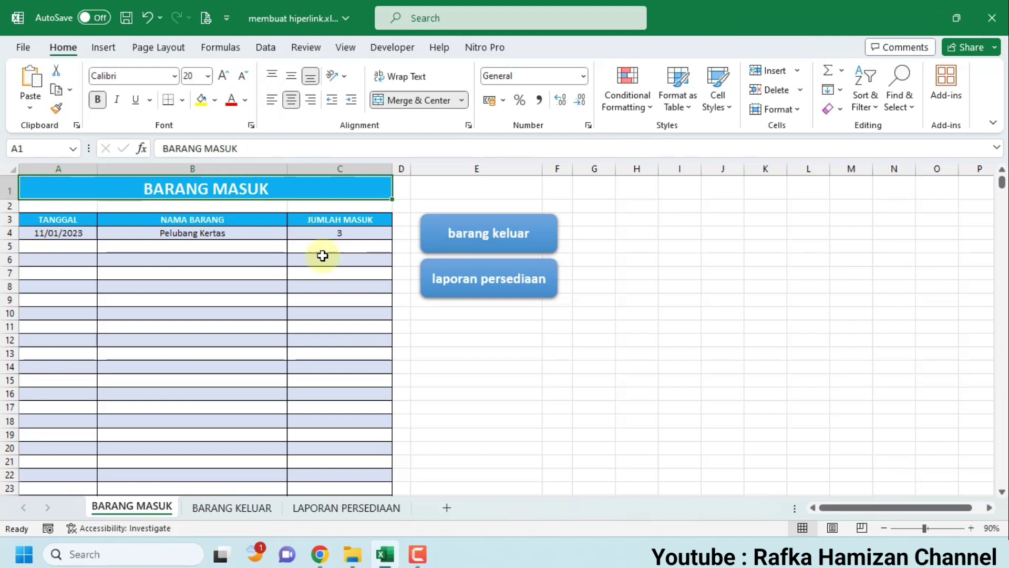
{"action": "left_click", "coordinate": [492, 239]}
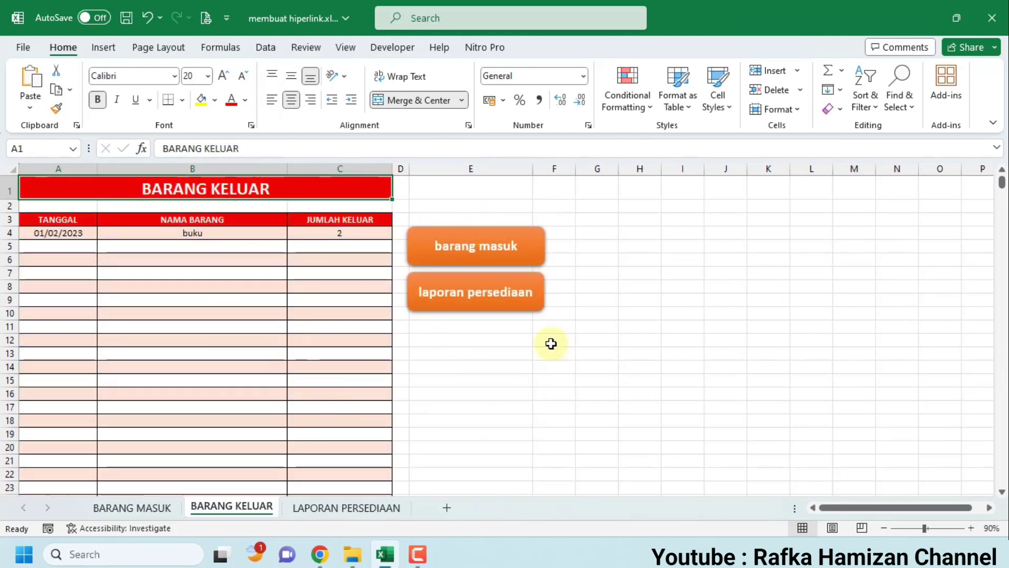
{"action": "left_click", "coordinate": [138, 509]}
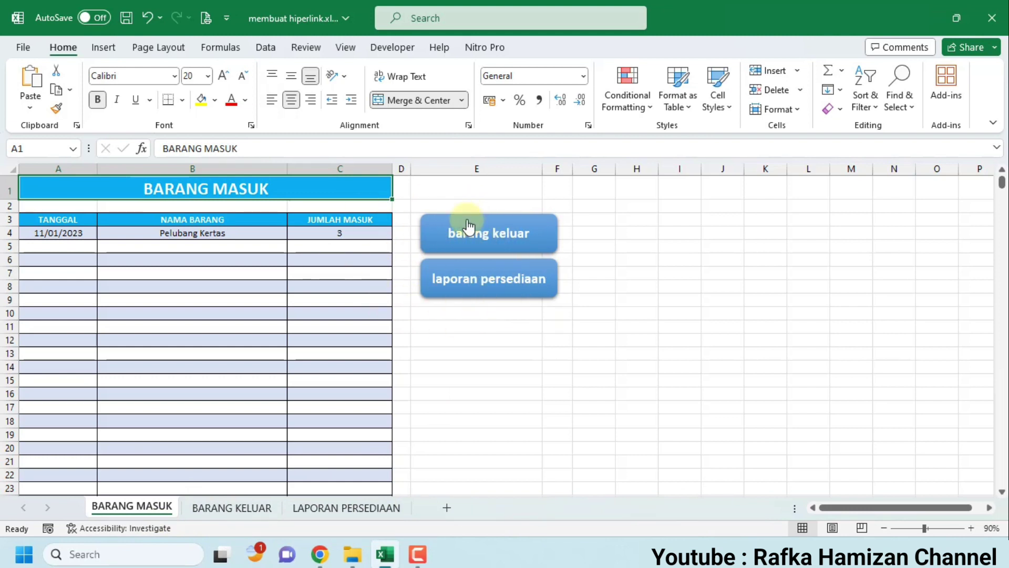
Step: Flip through the sheet tabs and end back on BARANG MASUK
{"action": "left_click", "coordinate": [234, 508]}
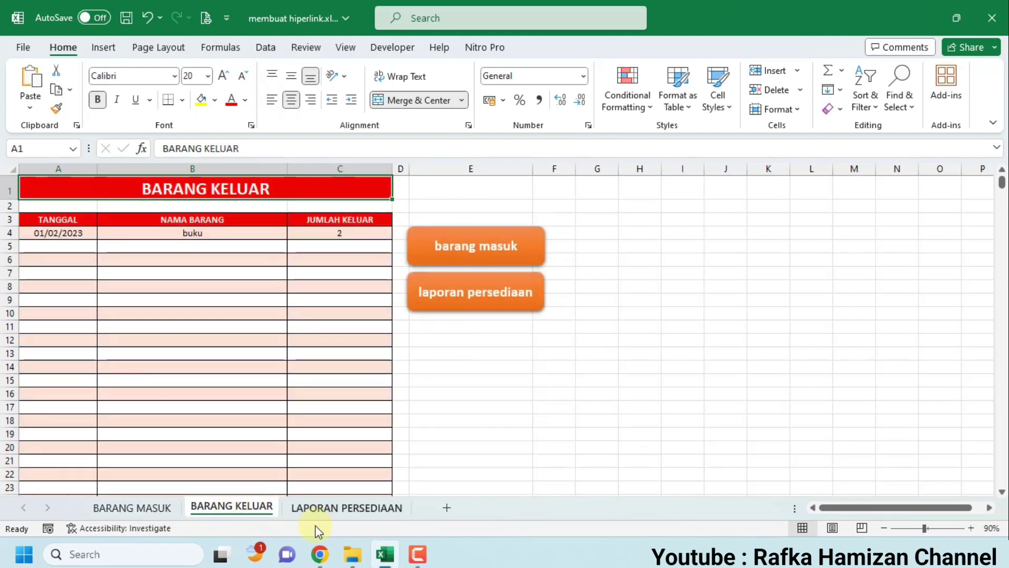
{"action": "left_click", "coordinate": [325, 507]}
{"action": "left_click", "coordinate": [231, 508]}
{"action": "left_click", "coordinate": [134, 507]}
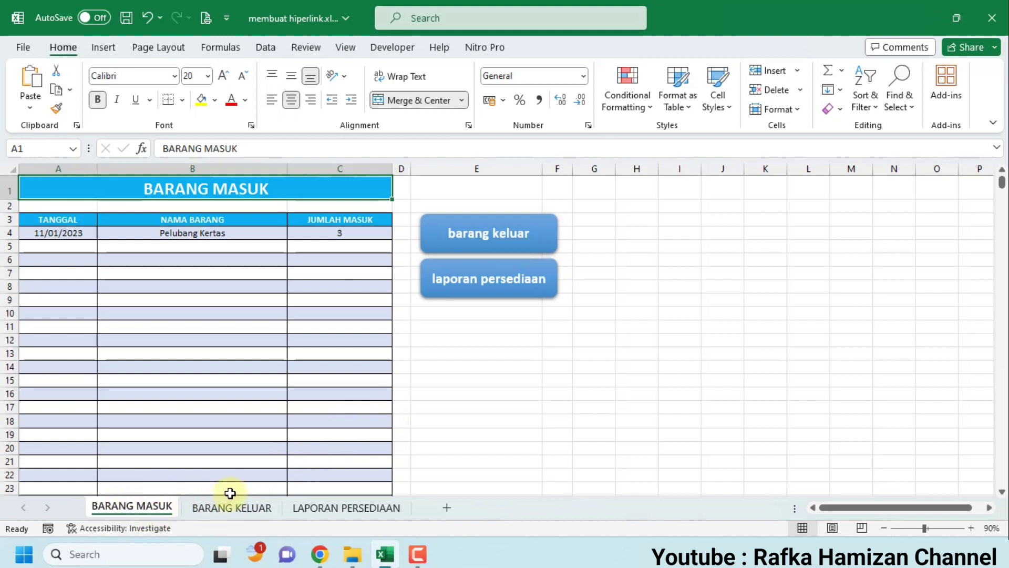
Step: Delete the barang keluar and laporan persediaan buttons from the BARANG MASUK sheet
{"action": "right_click", "coordinate": [487, 244]}
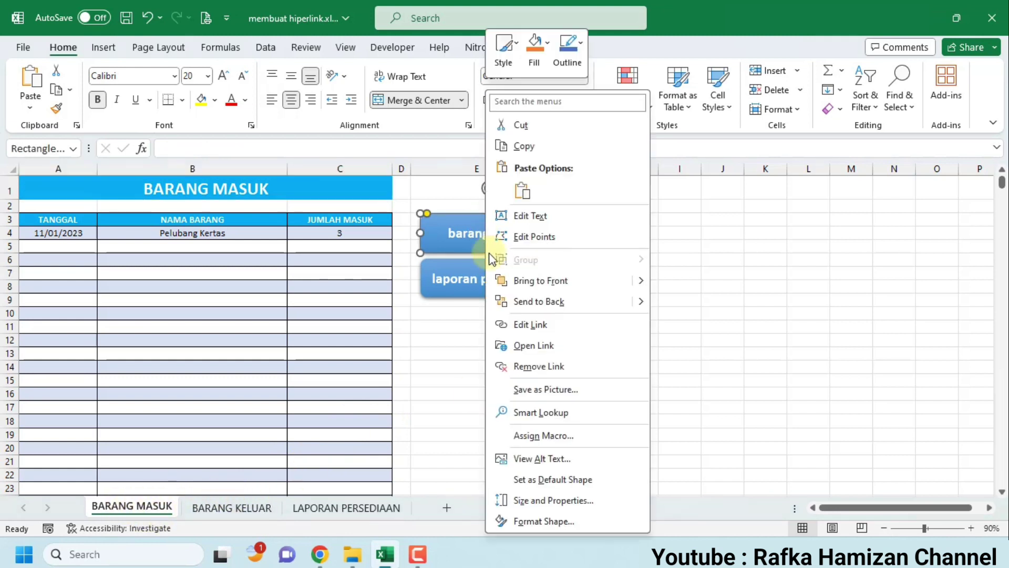
{"action": "key", "text": "Escape"}
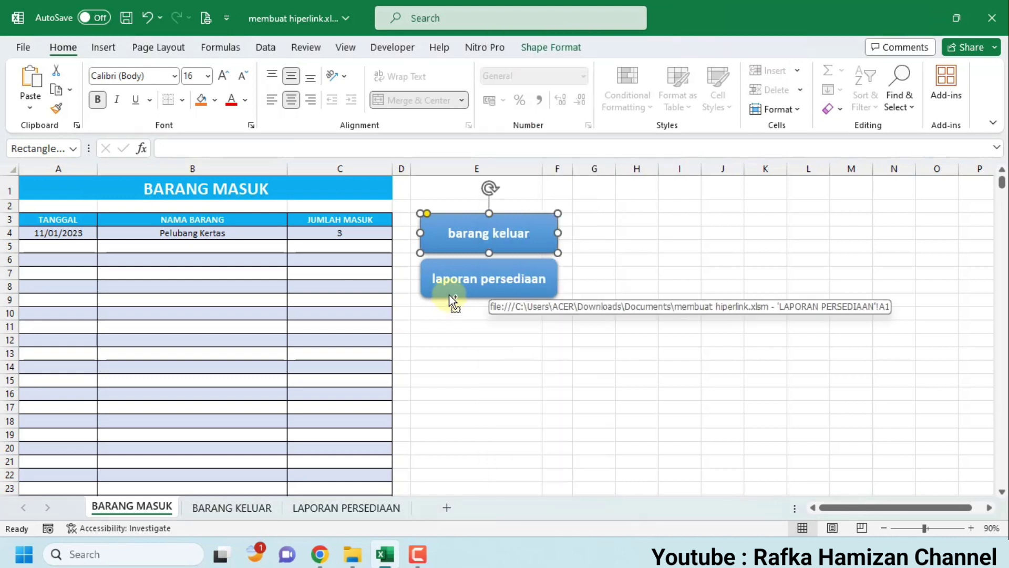
{"action": "left_click", "coordinate": [451, 298]}
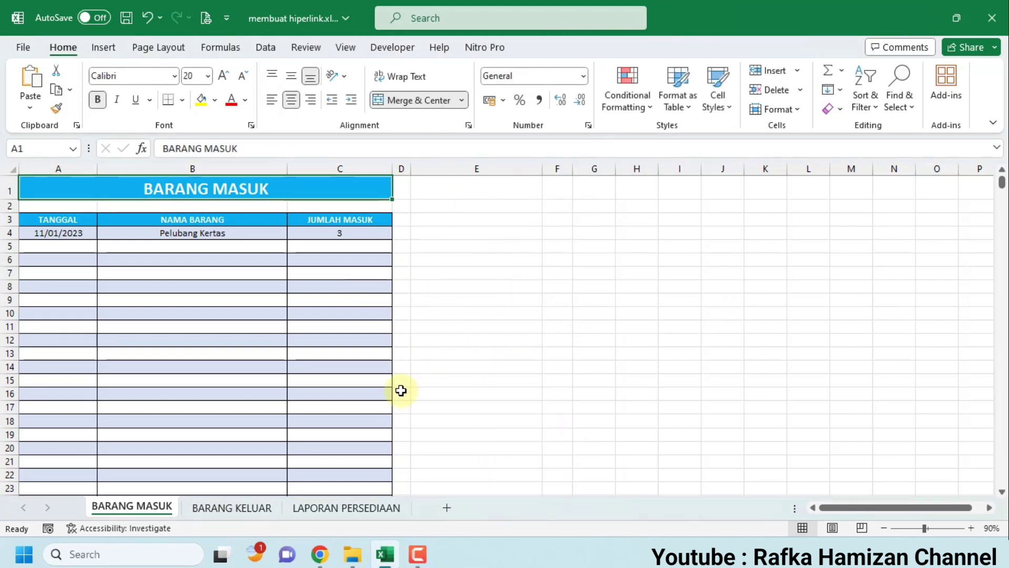
Step: Check that BARANG KELUAR and LAPORAN PERSEDIAAN still have their buttons, then return to BARANG MASUK
{"action": "left_click", "coordinate": [211, 508]}
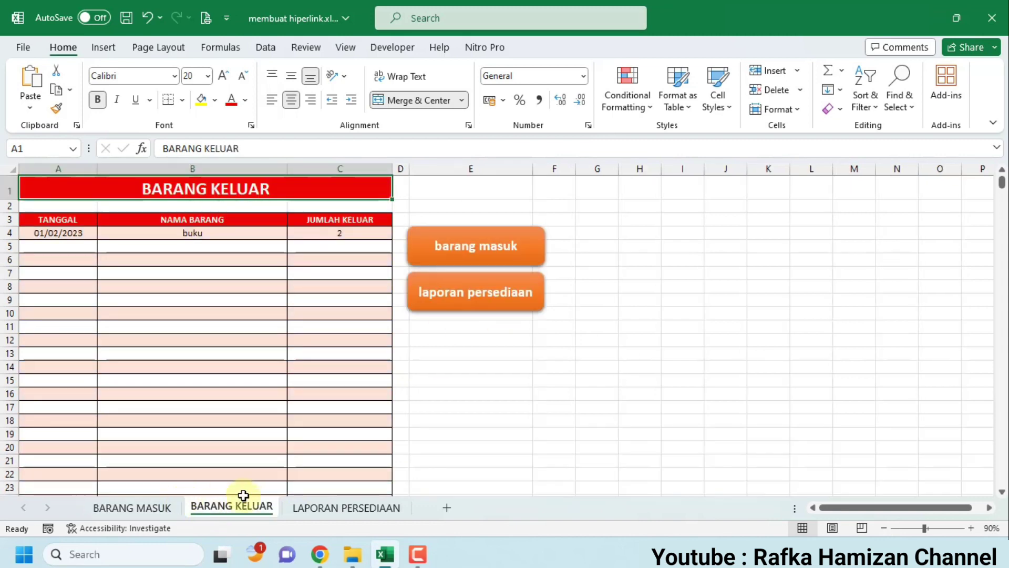
{"action": "left_click", "coordinate": [325, 508]}
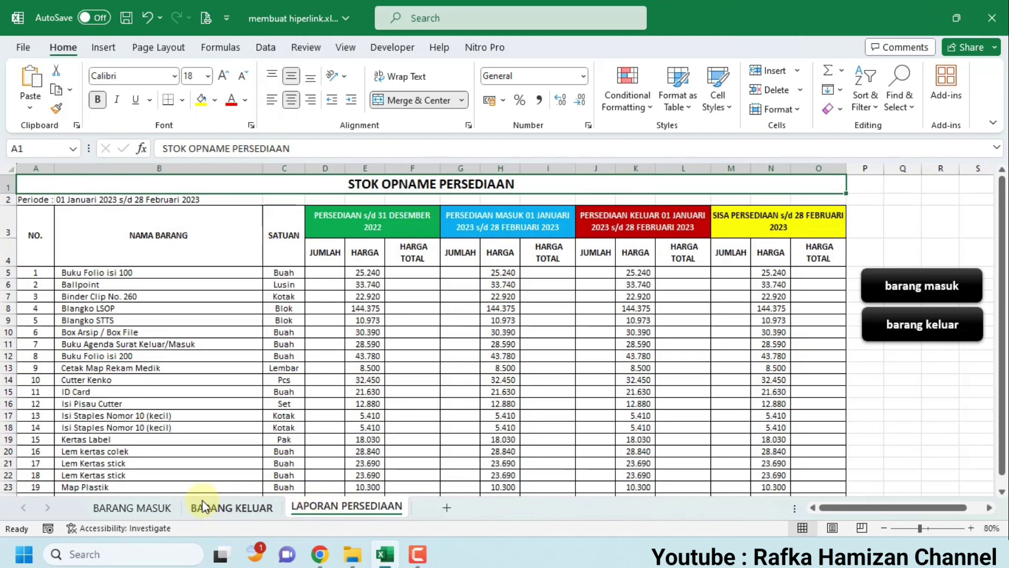
{"action": "left_click", "coordinate": [108, 508]}
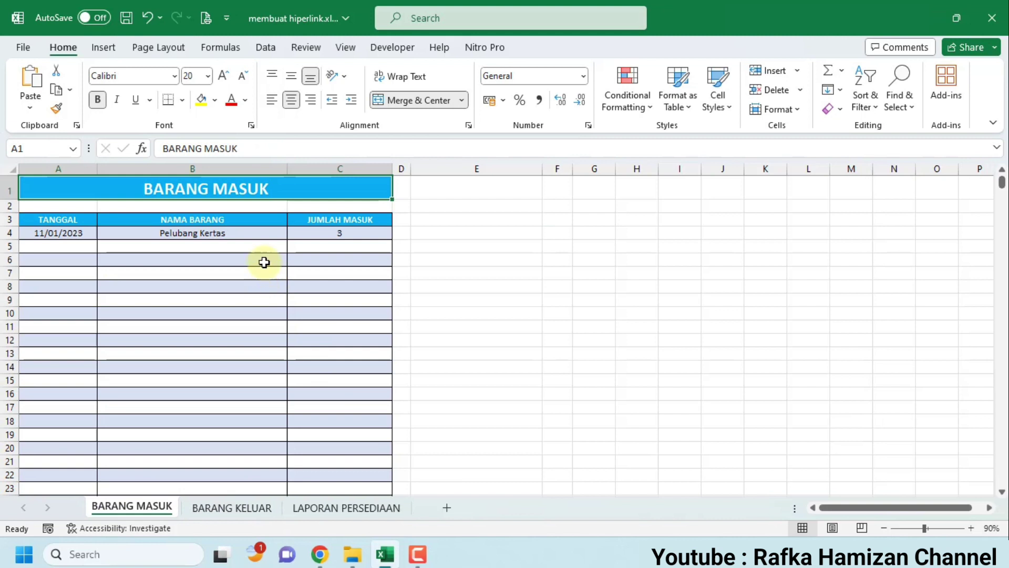
Step: Draw a Rounded Rectangle shape over column E beside the BARANG MASUK table
{"action": "left_click", "coordinate": [109, 49]}
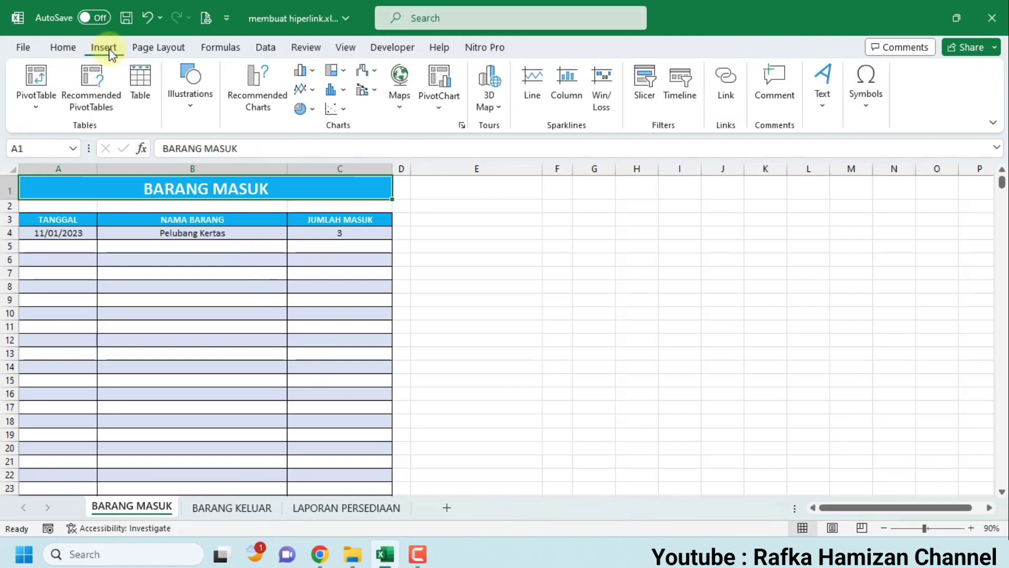
{"action": "left_click", "coordinate": [191, 108]}
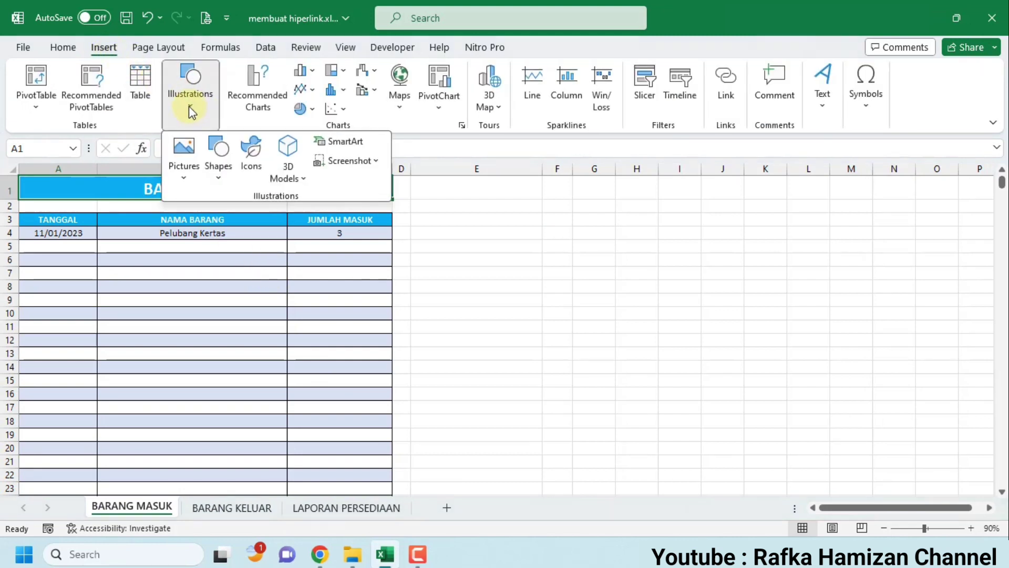
{"action": "left_click", "coordinate": [219, 176]}
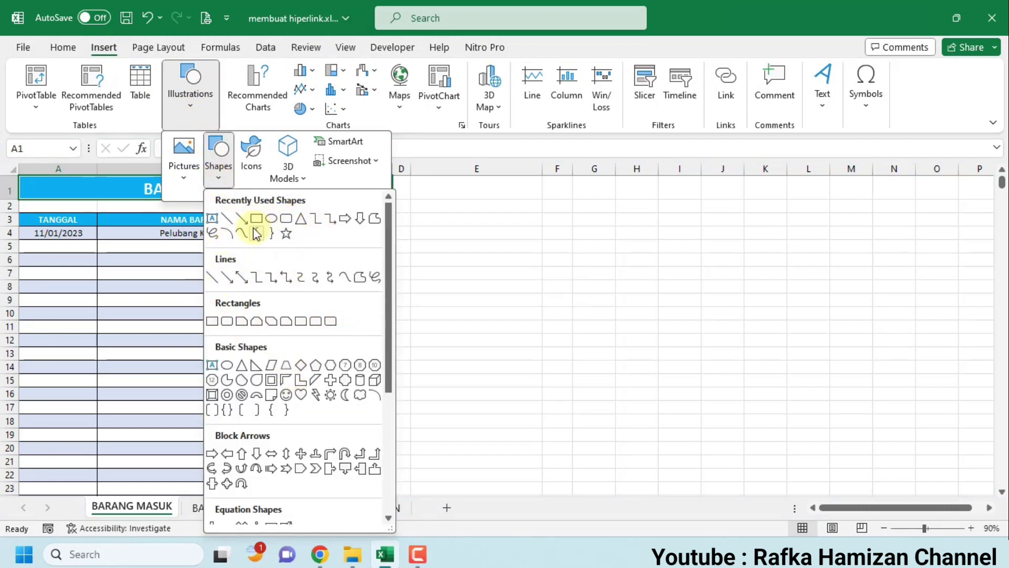
{"action": "left_click", "coordinate": [284, 227]}
{"action": "mouse_move", "coordinate": [428, 232]}
{"action": "left_mouse_down"}
{"action": "mouse_move", "coordinate": [560, 269]}
{"action": "mouse_move", "coordinate": [542, 266]}
{"action": "left_mouse_up"}
Step: Type 'barang keluar' as the rectangle's text and select it
{"action": "right_click", "coordinate": [477, 252]}
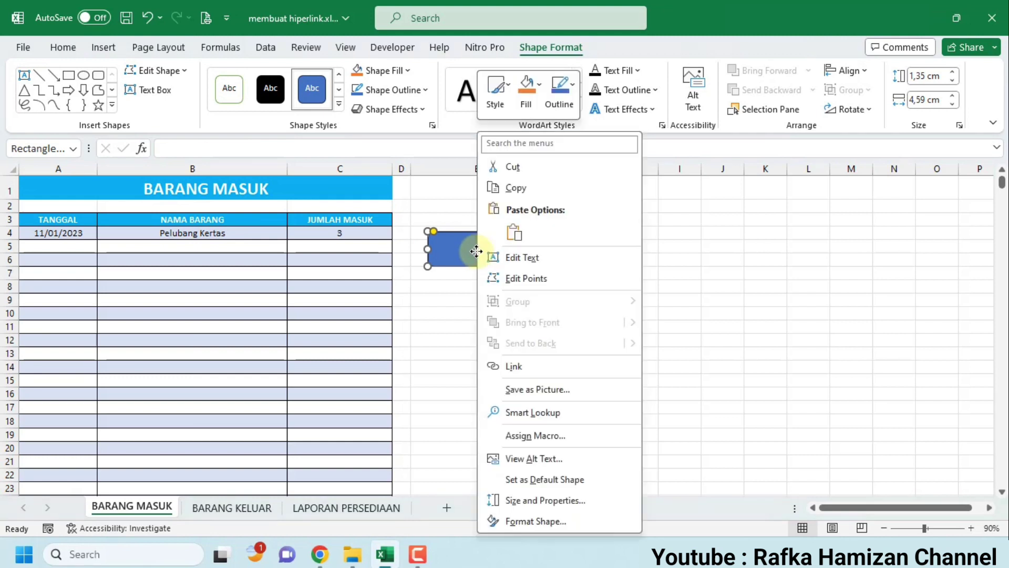
{"action": "left_click", "coordinate": [505, 259]}
{"action": "type", "text": "barang keluar"}
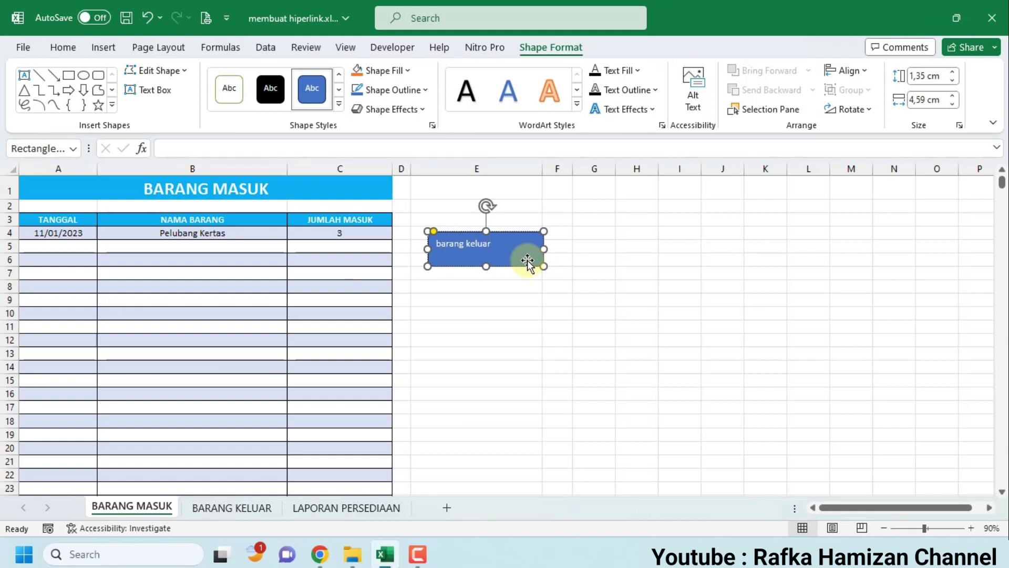
{"action": "left_click_drag", "start_coordinate": [499, 244], "coordinate": [436, 243]}
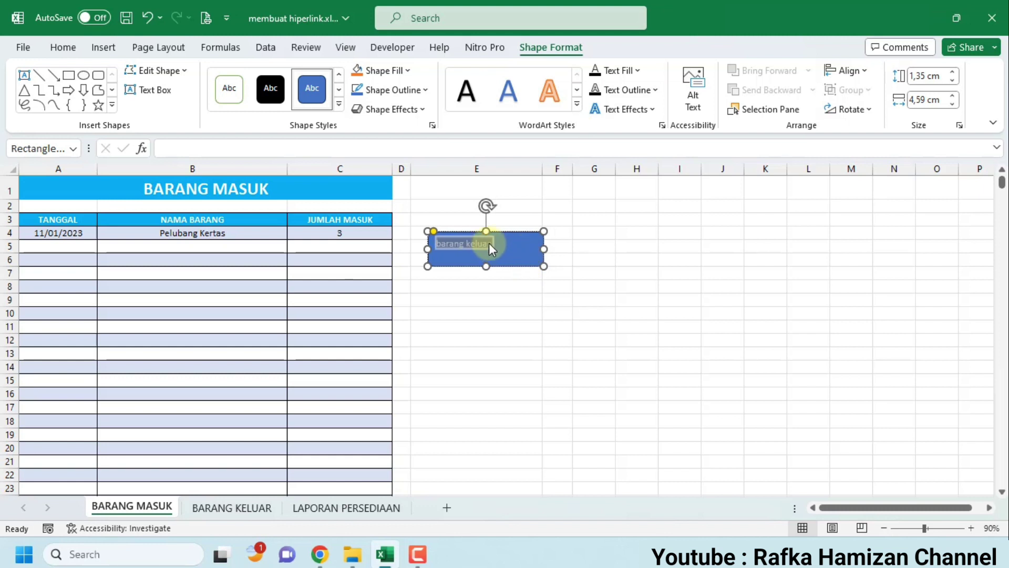
Step: Format the barang keluar label as 16 pt bold, middle-aligned and centred
{"action": "left_click", "coordinate": [81, 47]}
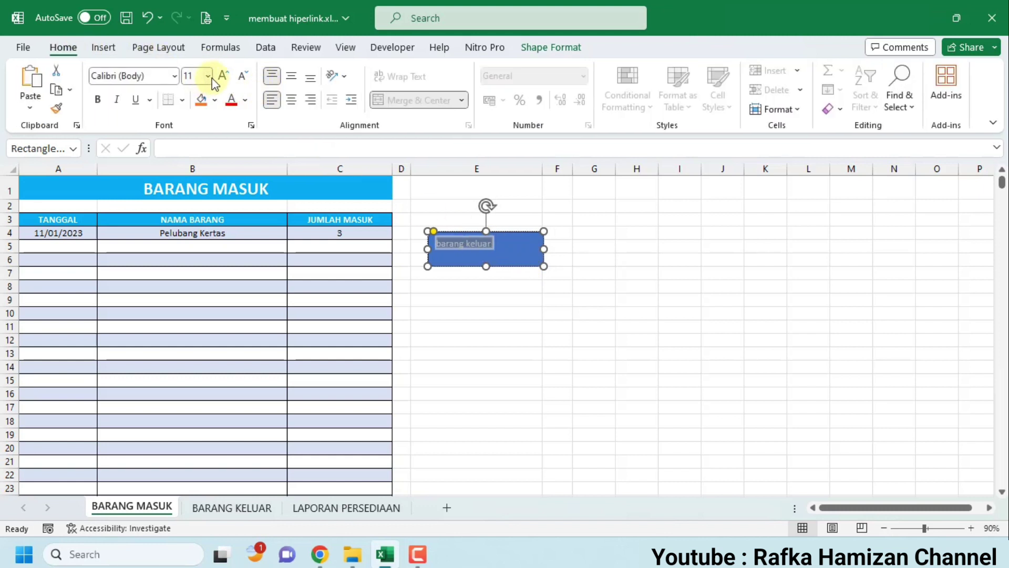
{"action": "left_click", "coordinate": [222, 76]}
{"action": "left_click", "coordinate": [222, 76]}
{"action": "left_click", "coordinate": [222, 76]}
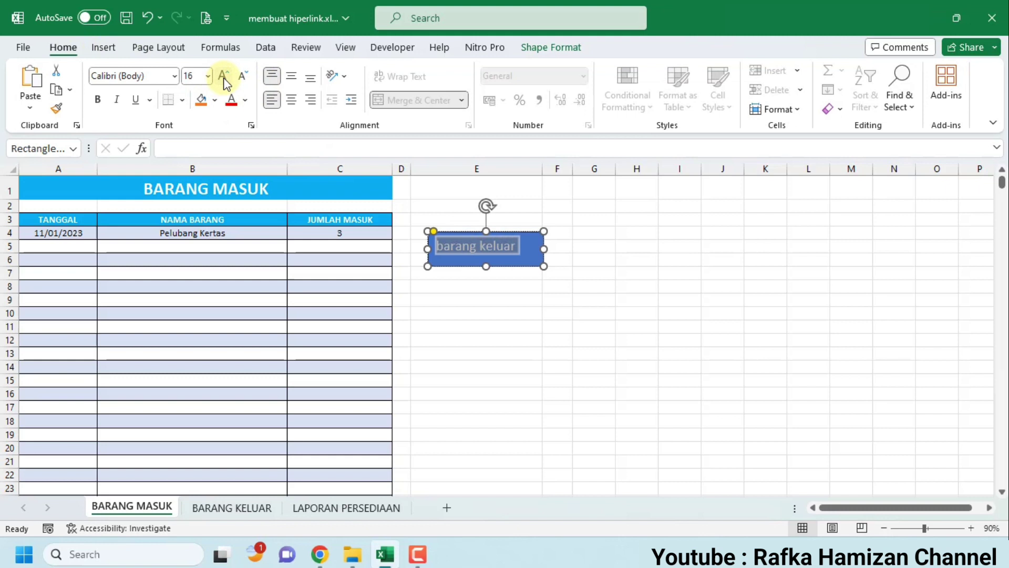
{"action": "left_click", "coordinate": [98, 104]}
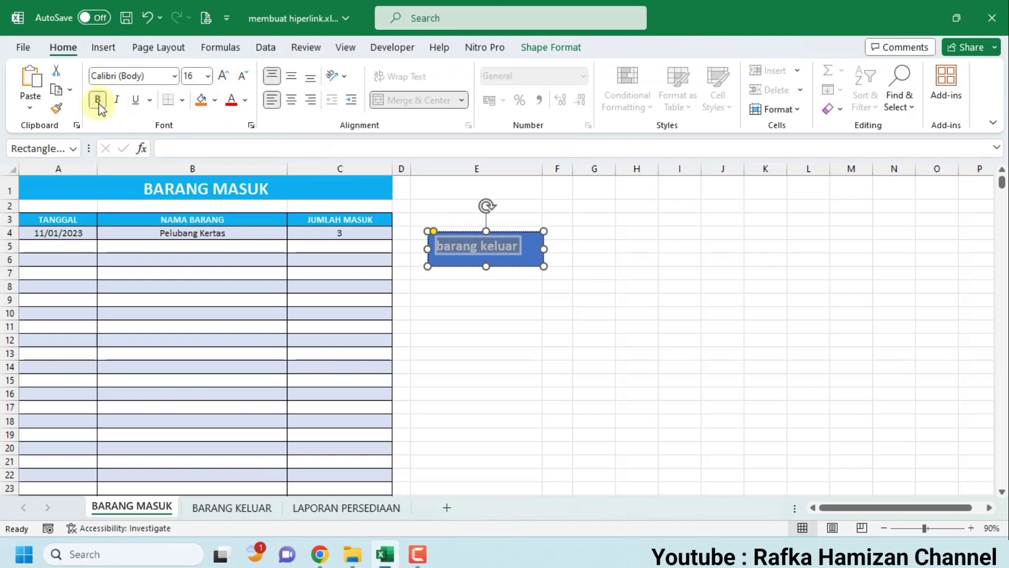
{"action": "left_click", "coordinate": [285, 77]}
{"action": "left_click", "coordinate": [290, 100]}
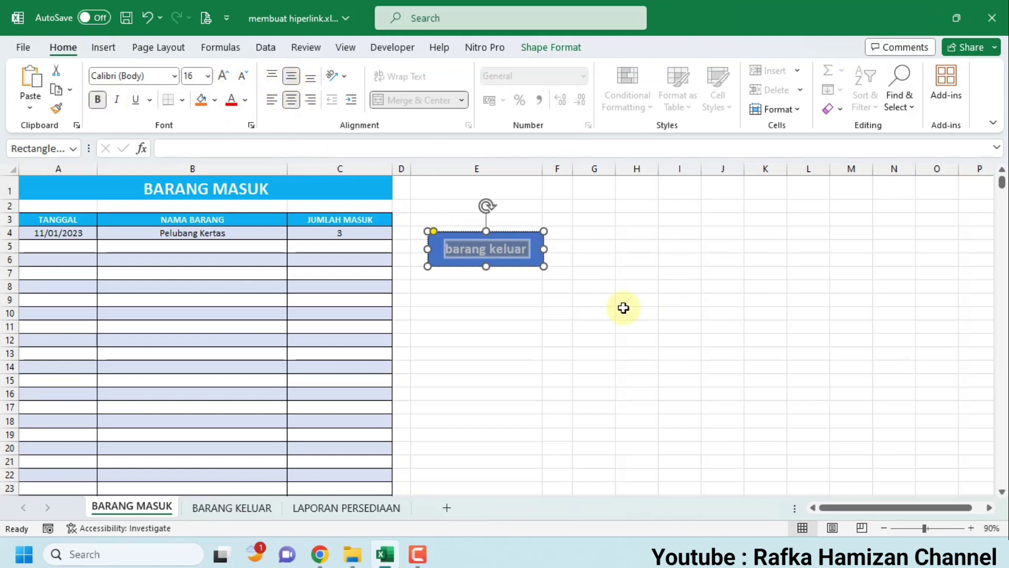
{"action": "left_click", "coordinate": [592, 294]}
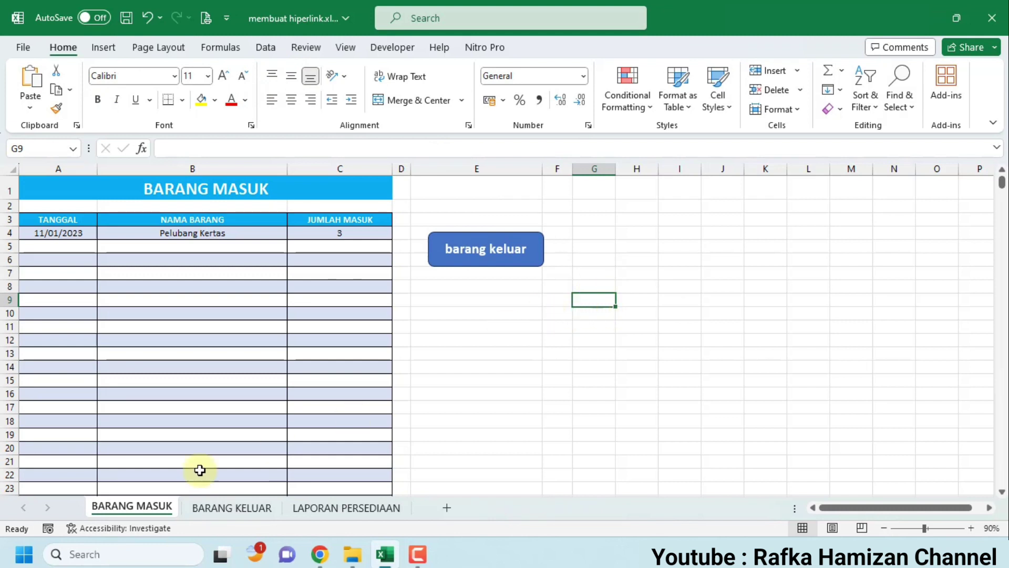
Step: Copy the barang keluar button, paste it at cell E11, and move it beneath the original
{"action": "left_click", "coordinate": [472, 265]}
{"action": "right_click", "coordinate": [465, 263]}
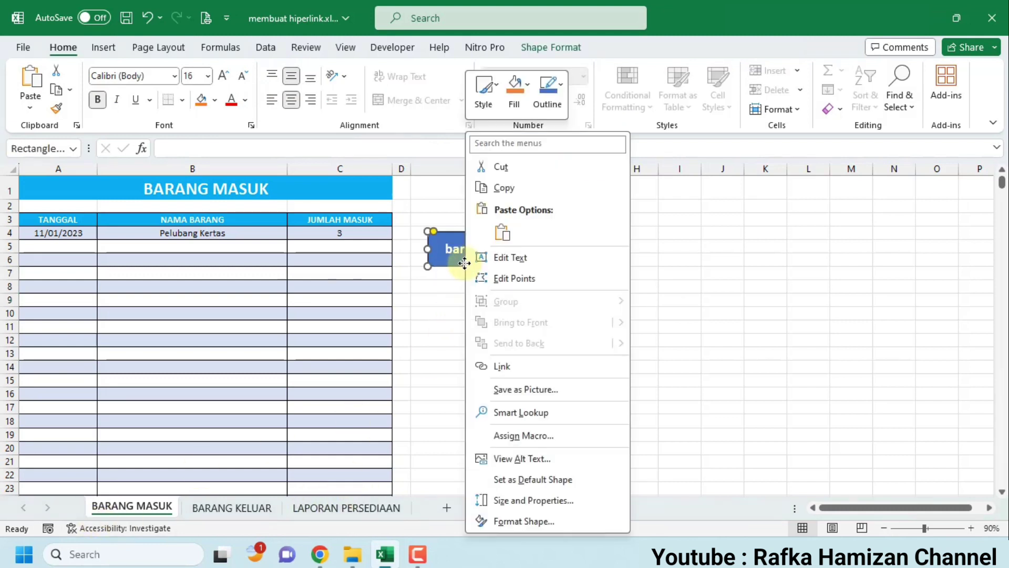
{"action": "left_click", "coordinate": [501, 187]}
{"action": "left_click", "coordinate": [502, 326]}
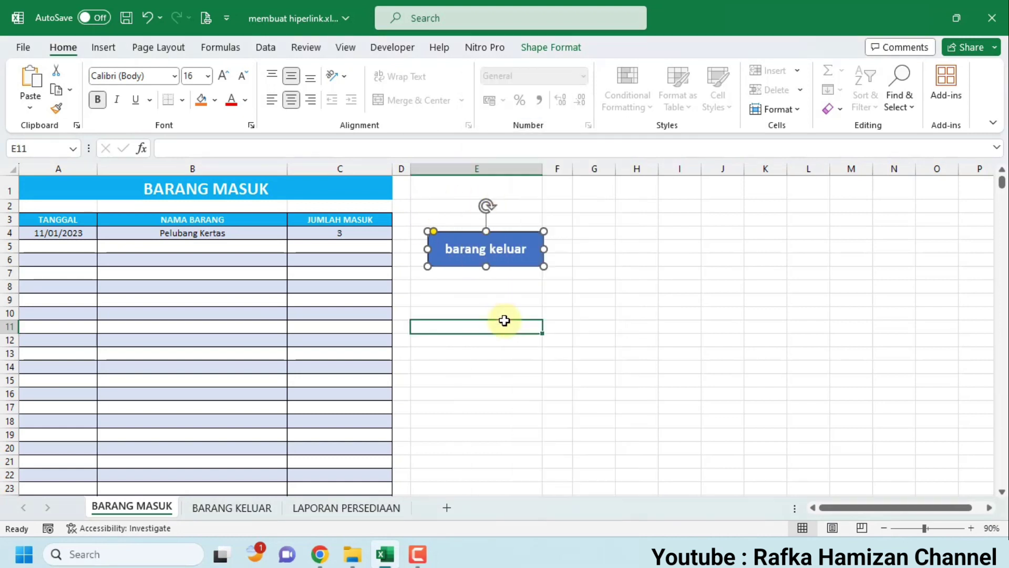
{"action": "left_click", "coordinate": [29, 78]}
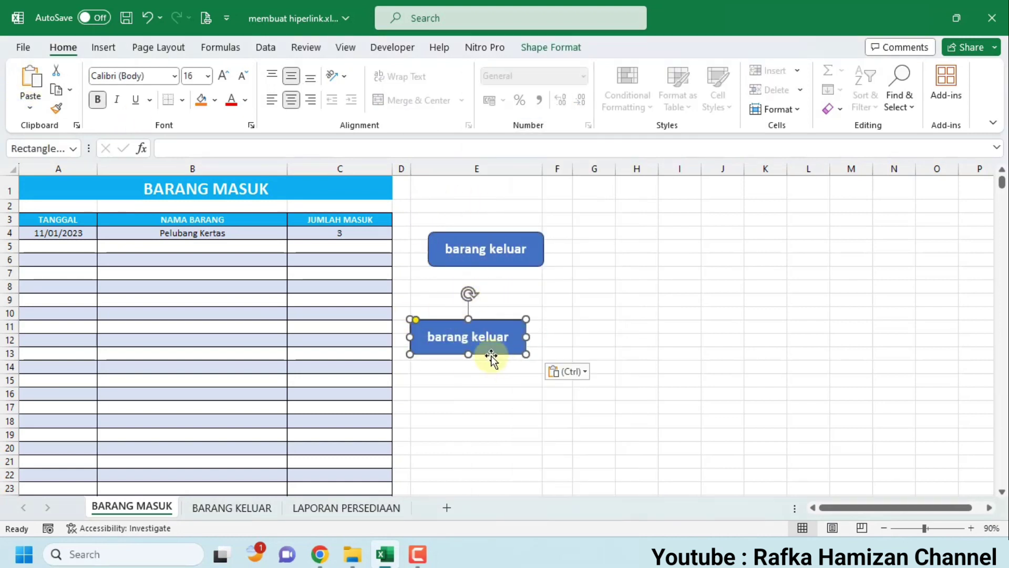
{"action": "left_click_drag", "start_coordinate": [489, 322], "coordinate": [507, 274]}
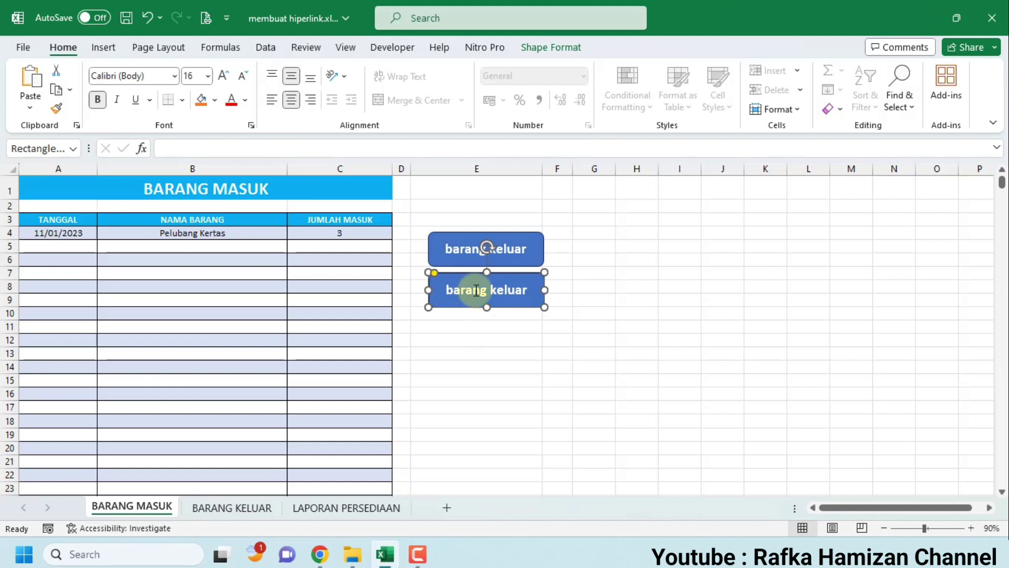
Step: Replace the copied button's label with 'laporan persediaan'
{"action": "left_click_drag", "start_coordinate": [443, 290], "coordinate": [545, 297]}
{"action": "key", "text": "BackSpace"}
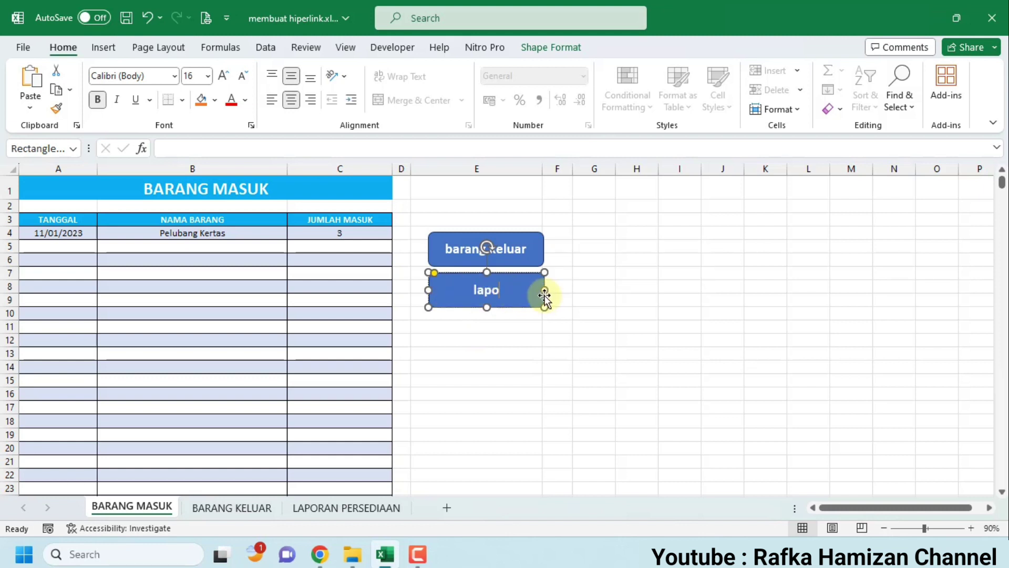
{"action": "type", "text": "ran perse"}
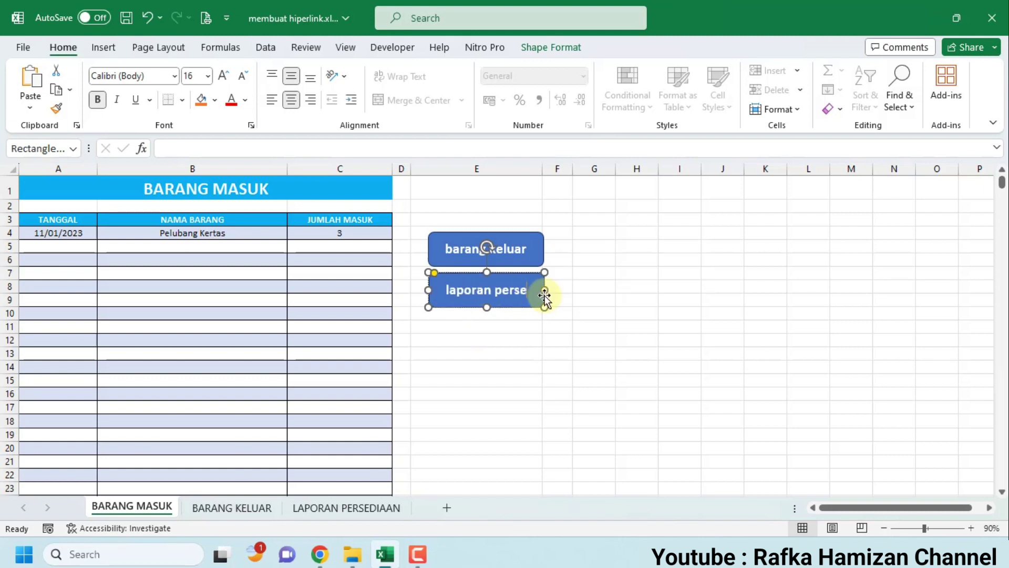
{"action": "type", "text": "diaan"}
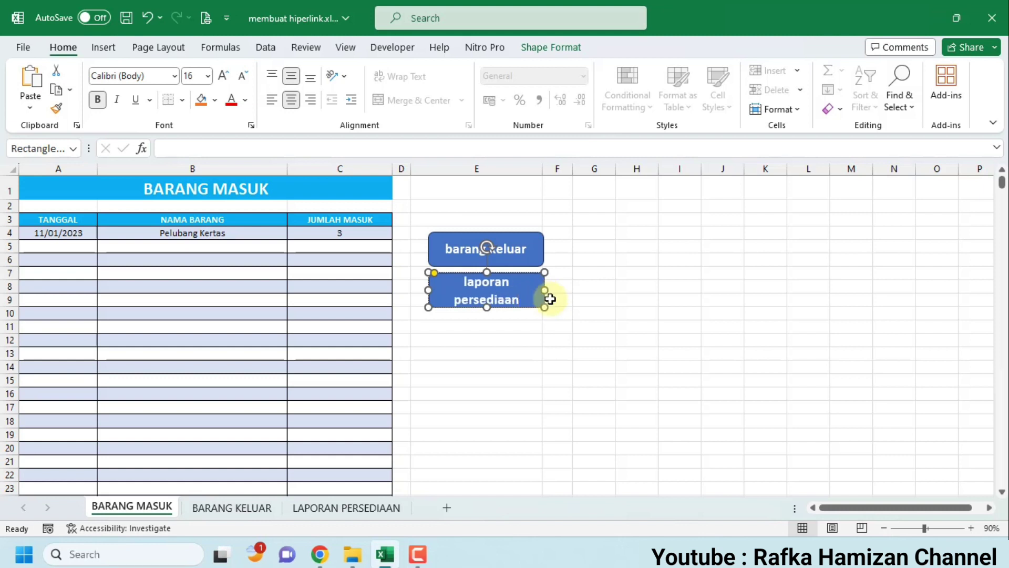
{"action": "left_click", "coordinate": [550, 299]}
{"action": "key", "text": "ctrl+z"}
{"action": "left_click", "coordinate": [547, 292]}
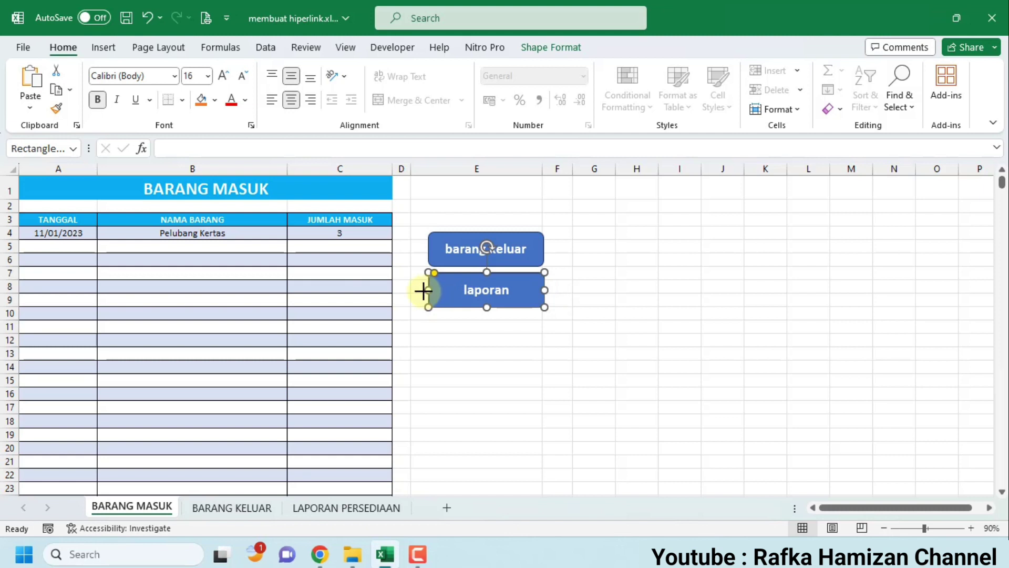
Step: Widen both the laporan persediaan and barang keluar buttons to the left
{"action": "left_click_drag", "start_coordinate": [423, 290], "coordinate": [408, 290]}
{"action": "type", "text": "persediaan"}
{"action": "left_click", "coordinate": [509, 261]}
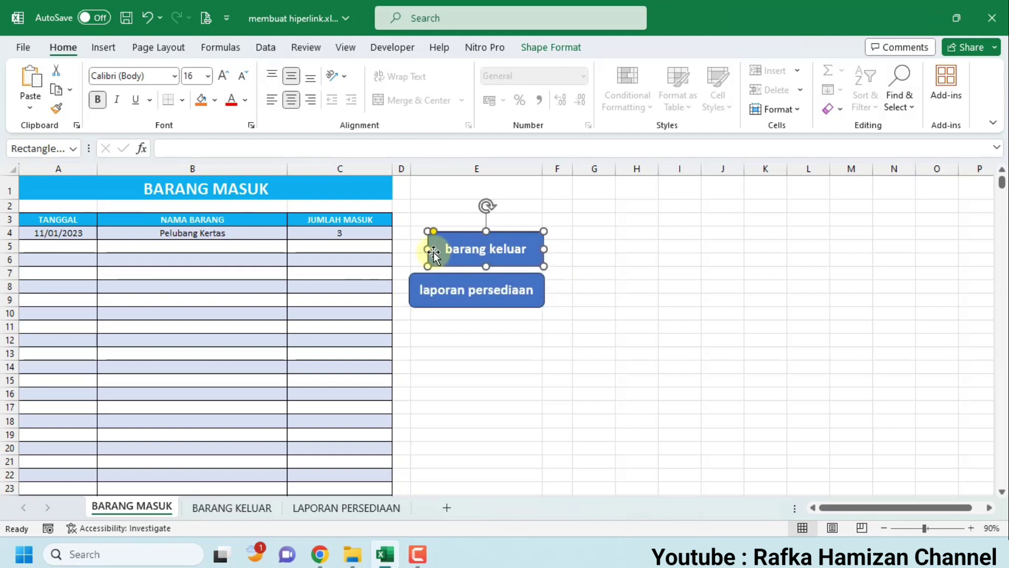
{"action": "left_click_drag", "start_coordinate": [428, 249], "coordinate": [410, 248]}
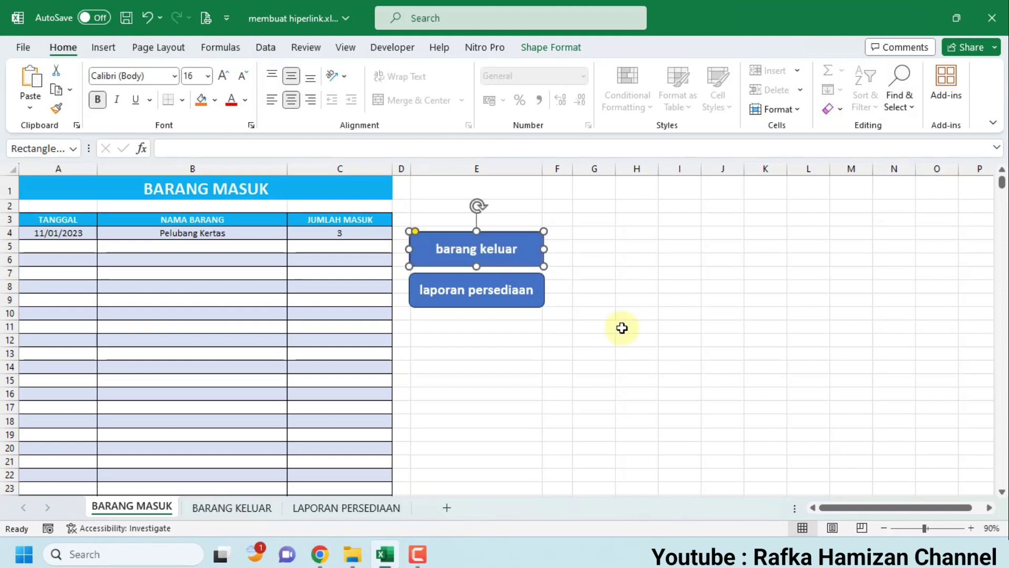
{"action": "left_click", "coordinate": [620, 326]}
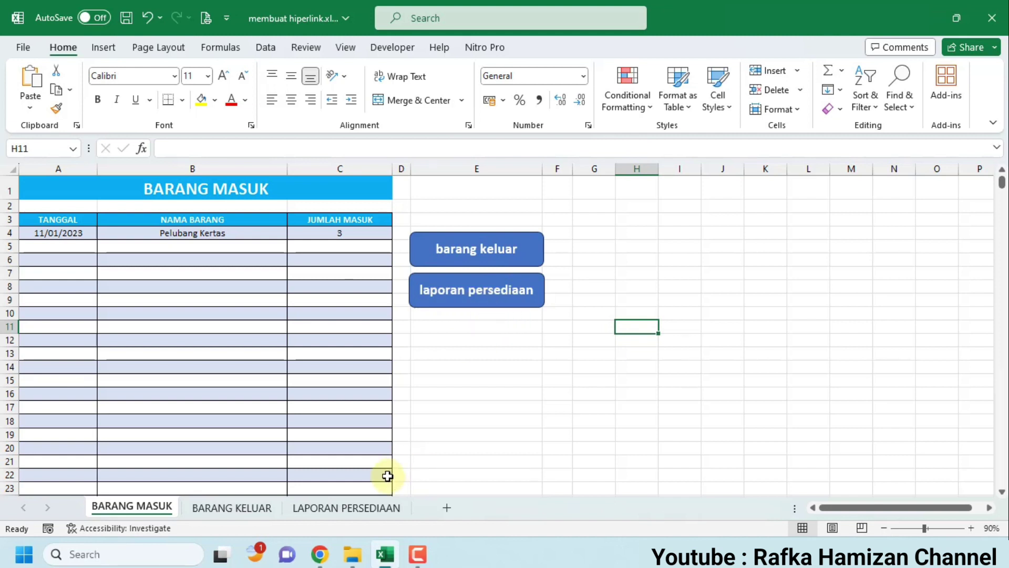
Step: Link the barang keluar button to the BARANG KELUAR sheet in this document
{"action": "right_click", "coordinate": [488, 260]}
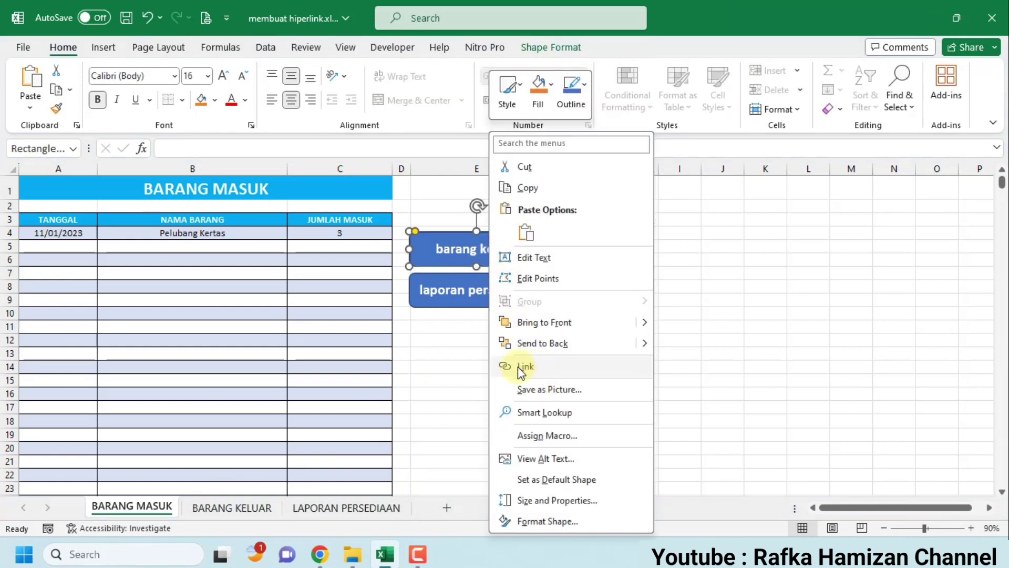
{"action": "left_click", "coordinate": [520, 367]}
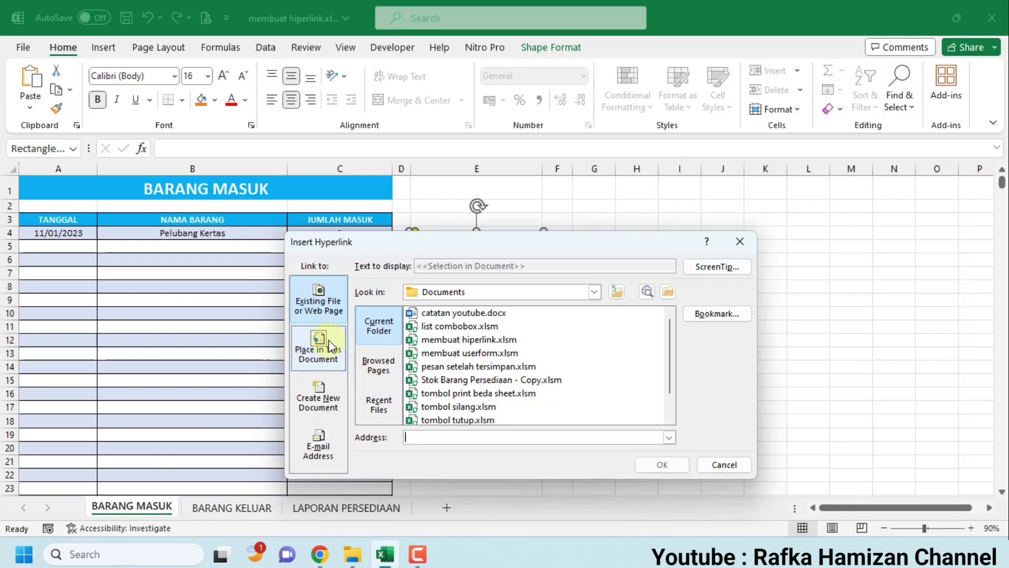
{"action": "left_click", "coordinate": [317, 356]}
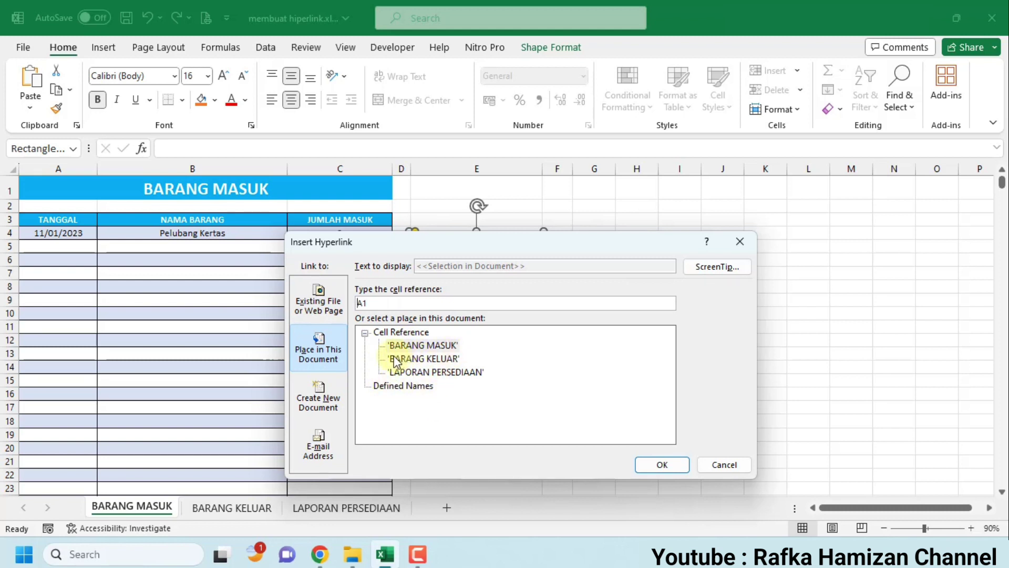
{"action": "left_click_drag", "start_coordinate": [456, 247], "coordinate": [546, 313]}
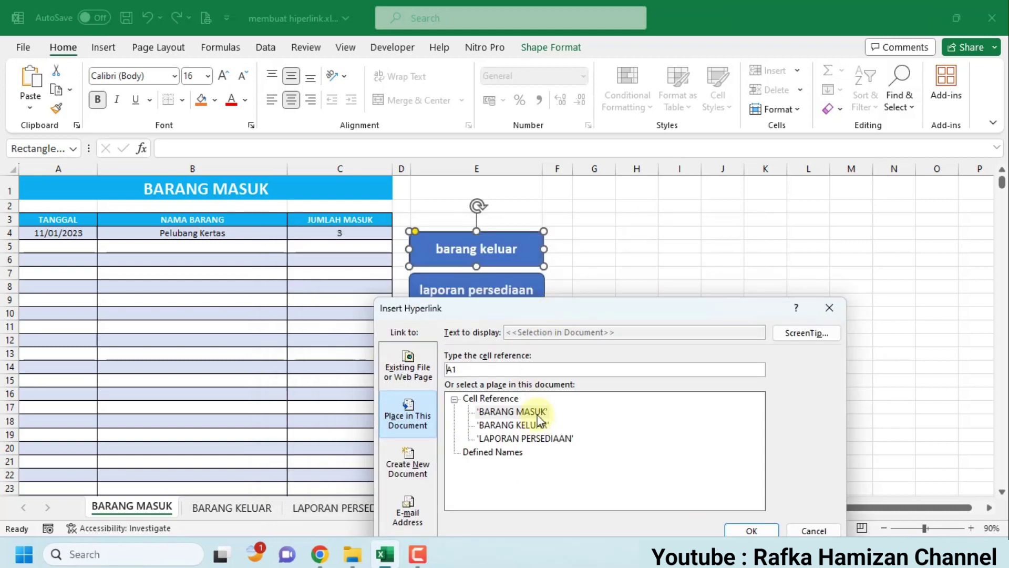
{"action": "left_click", "coordinate": [490, 426]}
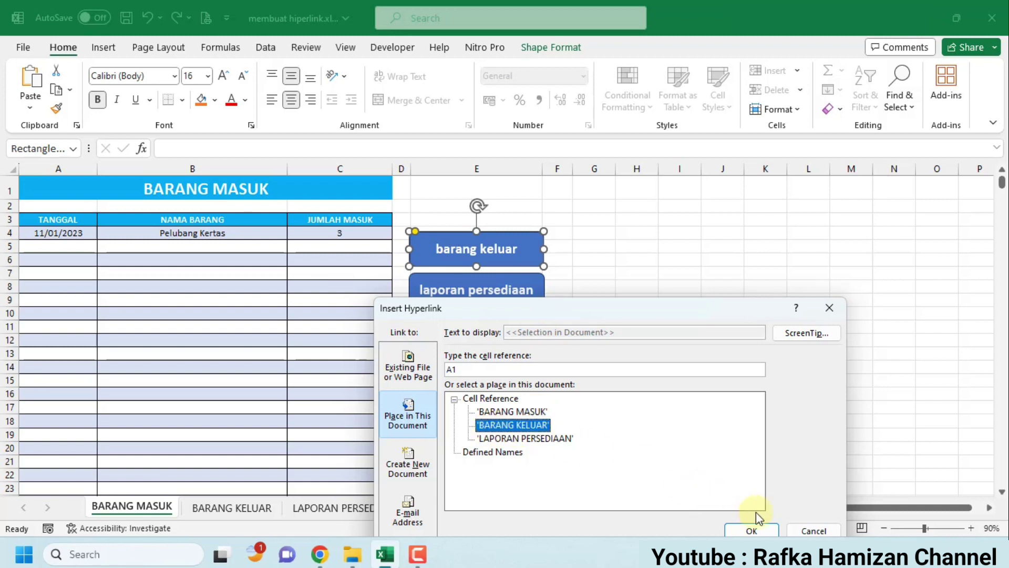
{"action": "left_click", "coordinate": [768, 532]}
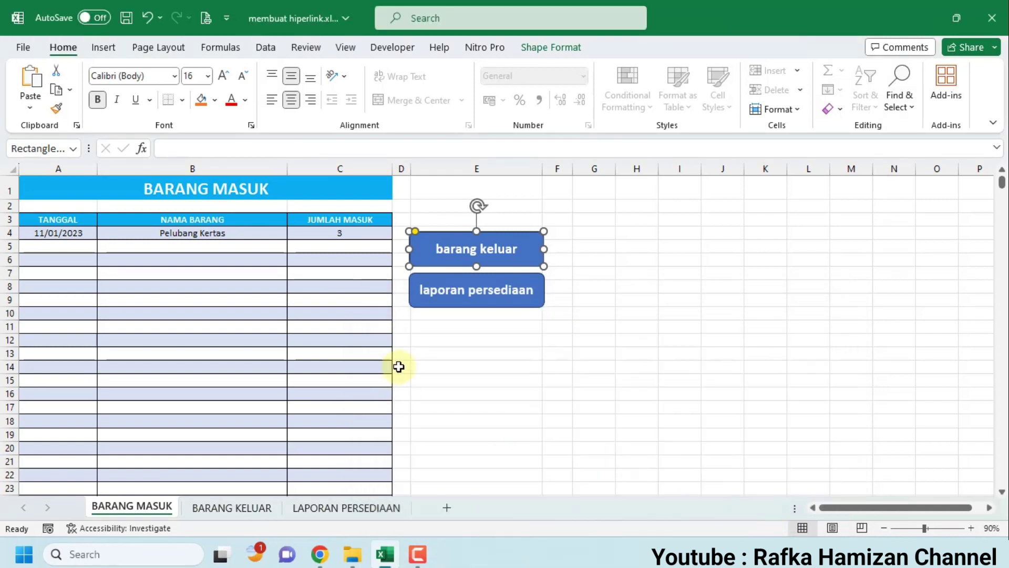
Step: Link the laporan persediaan button to the LAPORAN PERSEDIAAN sheet in this document
{"action": "right_click", "coordinate": [463, 300]}
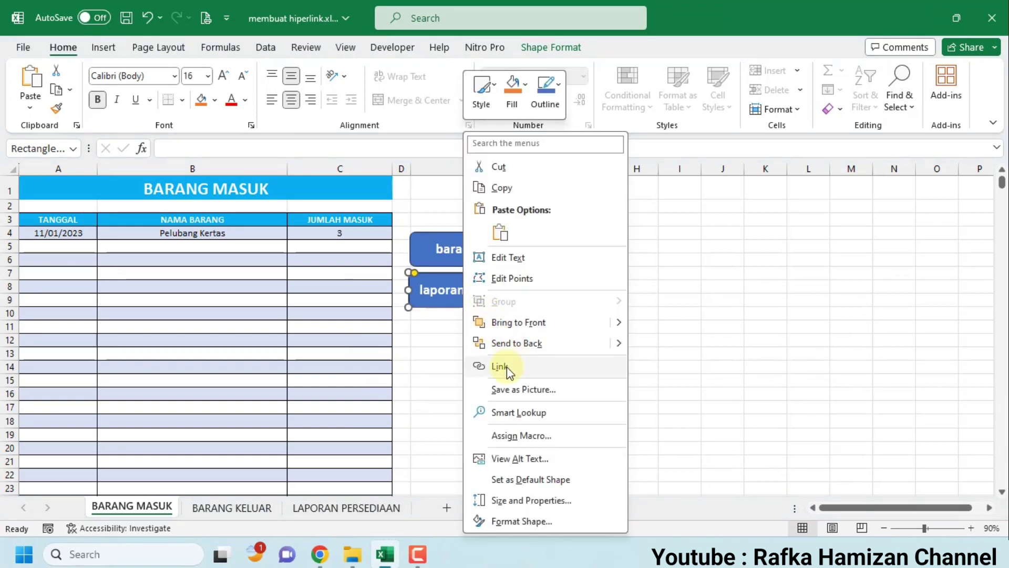
{"action": "left_click", "coordinate": [506, 367]}
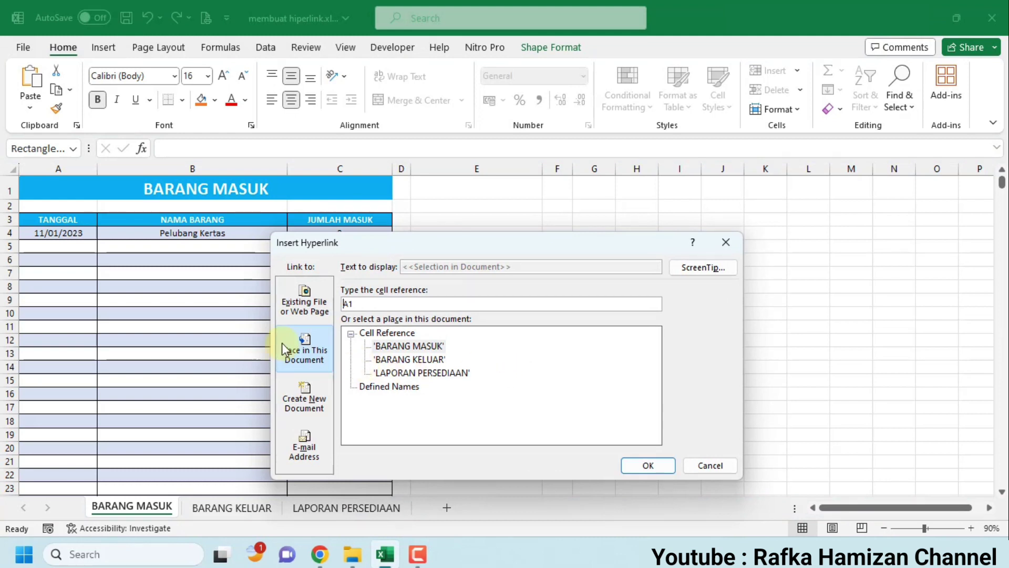
{"action": "left_click", "coordinate": [293, 350]}
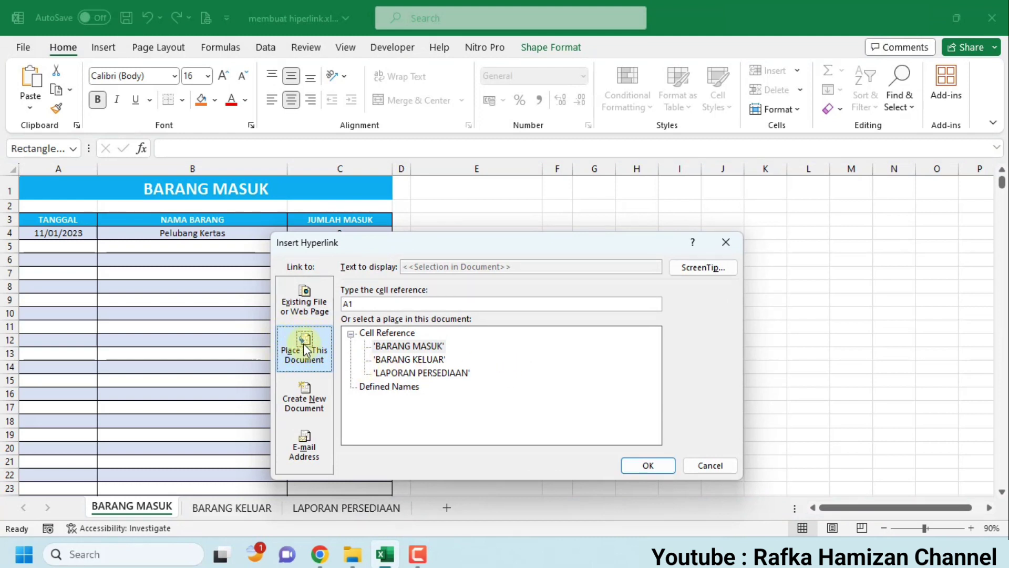
{"action": "left_click", "coordinate": [421, 376]}
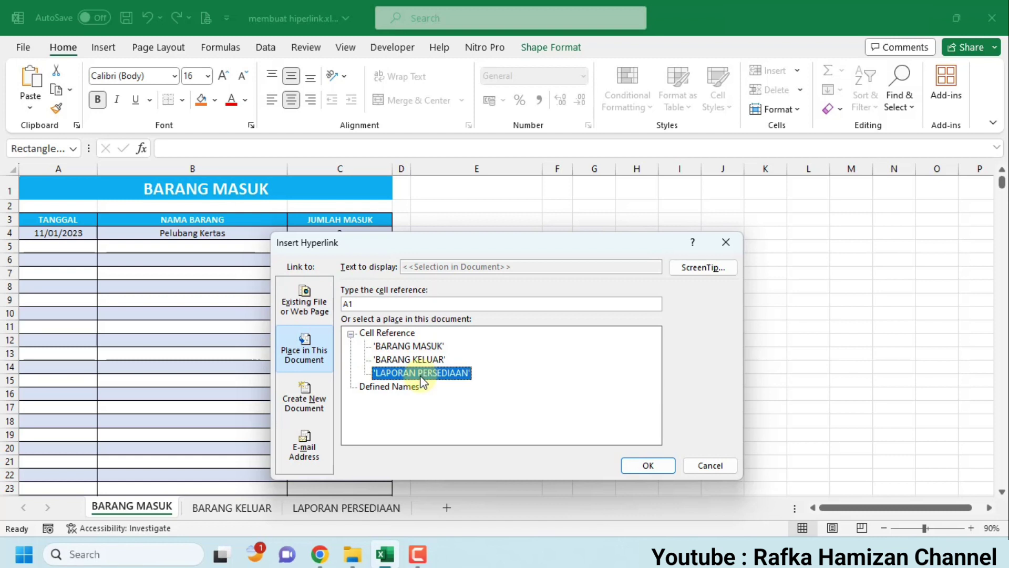
{"action": "left_click", "coordinate": [645, 465]}
{"action": "left_click", "coordinate": [564, 399]}
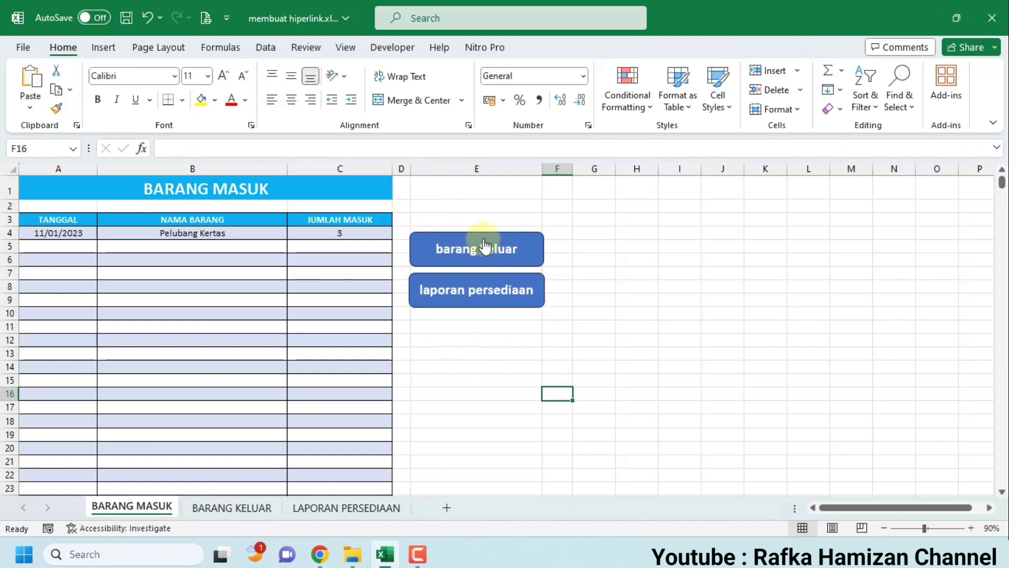
{"action": "left_click", "coordinate": [473, 256]}
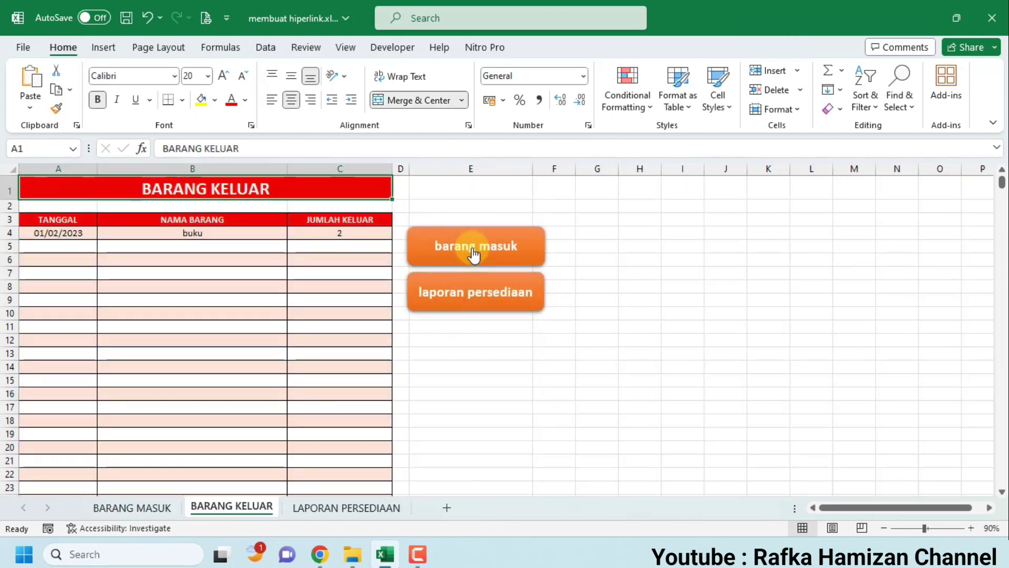
{"action": "left_click", "coordinate": [493, 256]}
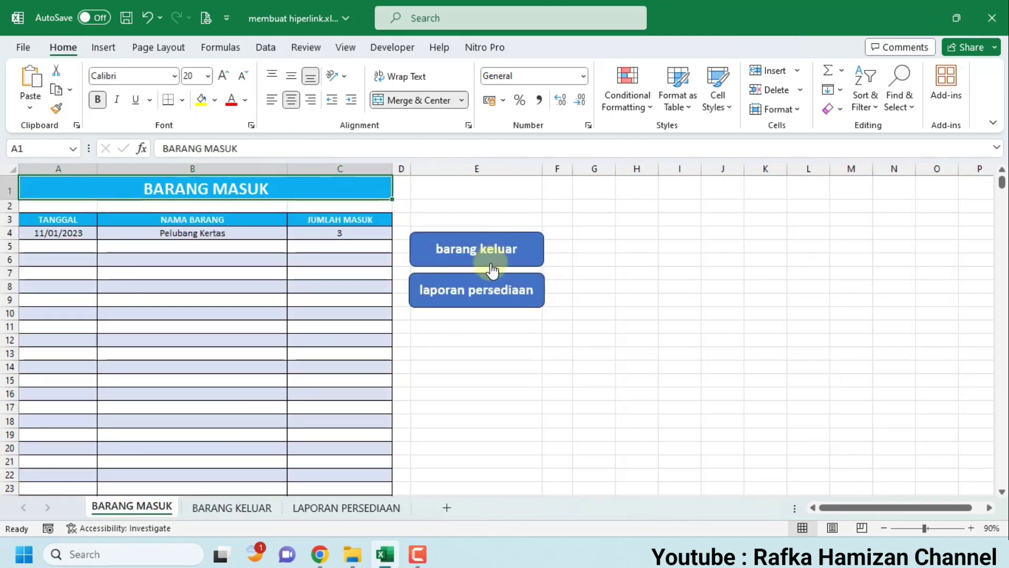
{"action": "left_click", "coordinate": [493, 304]}
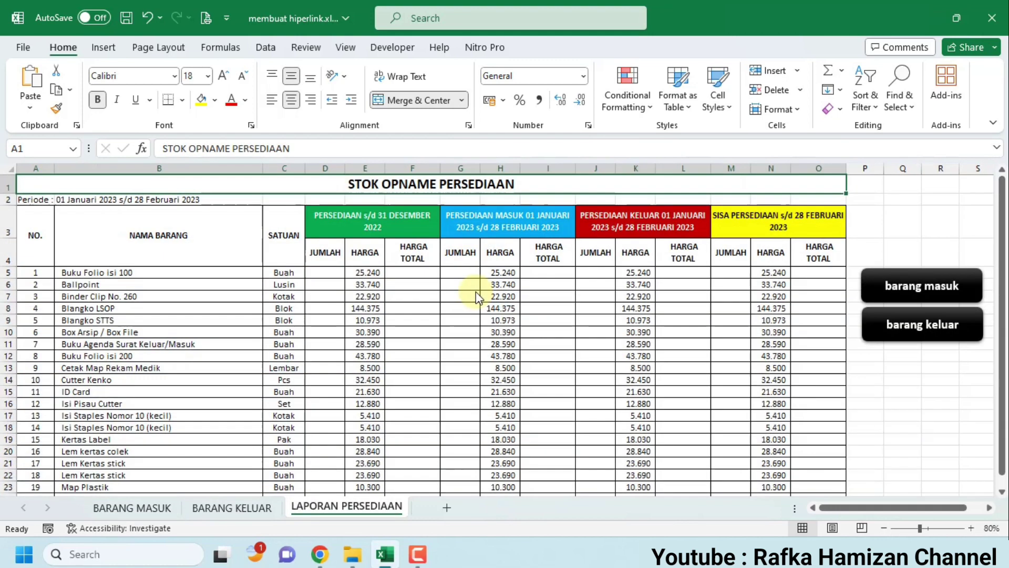
{"action": "left_click", "coordinate": [920, 288]}
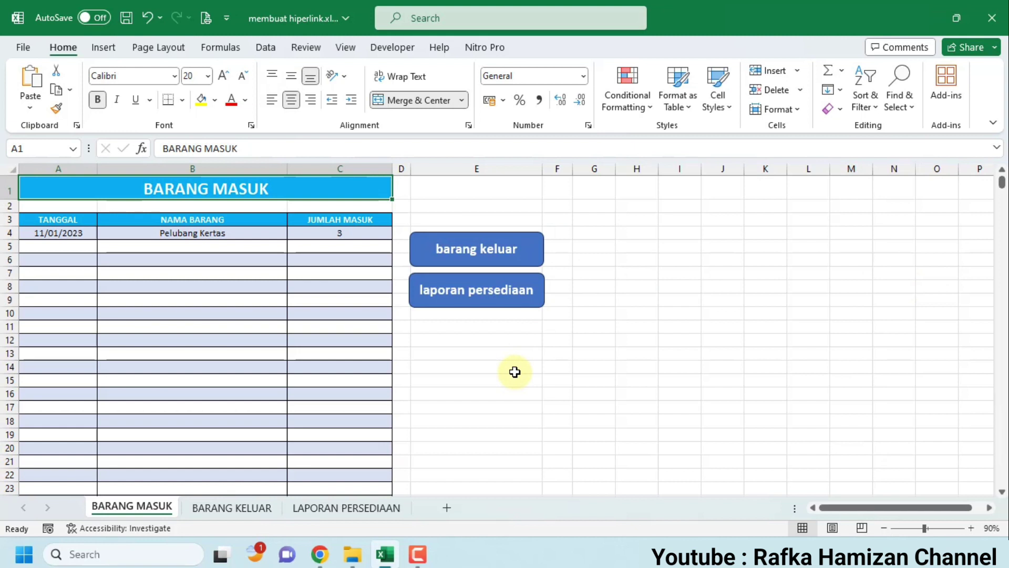